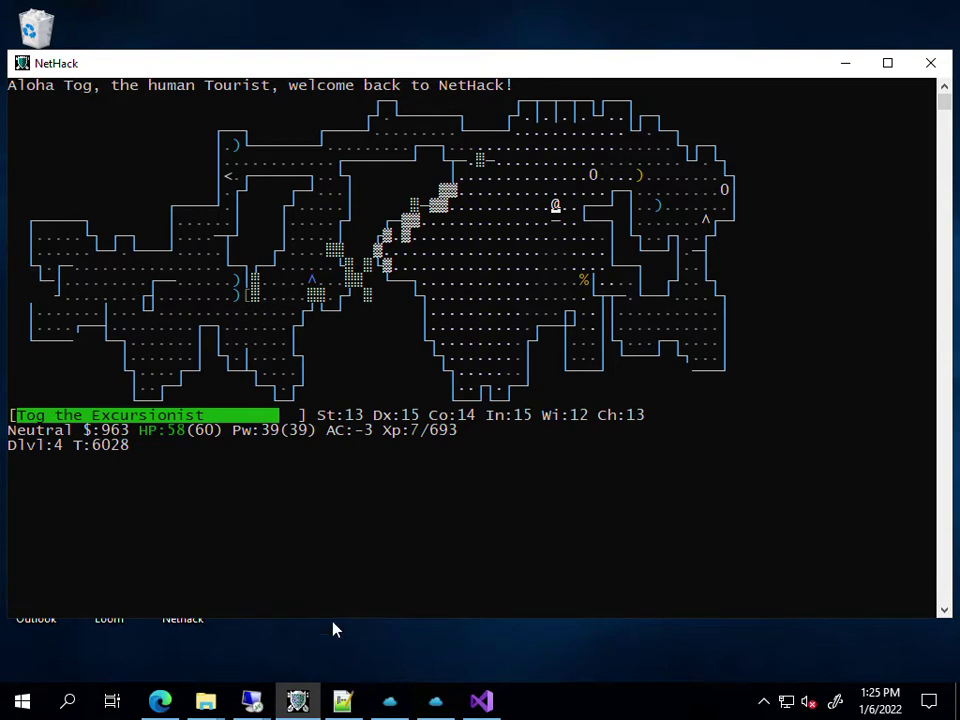
Open the file location of the running NetHack process from Task Manager
right_click(644, 708)
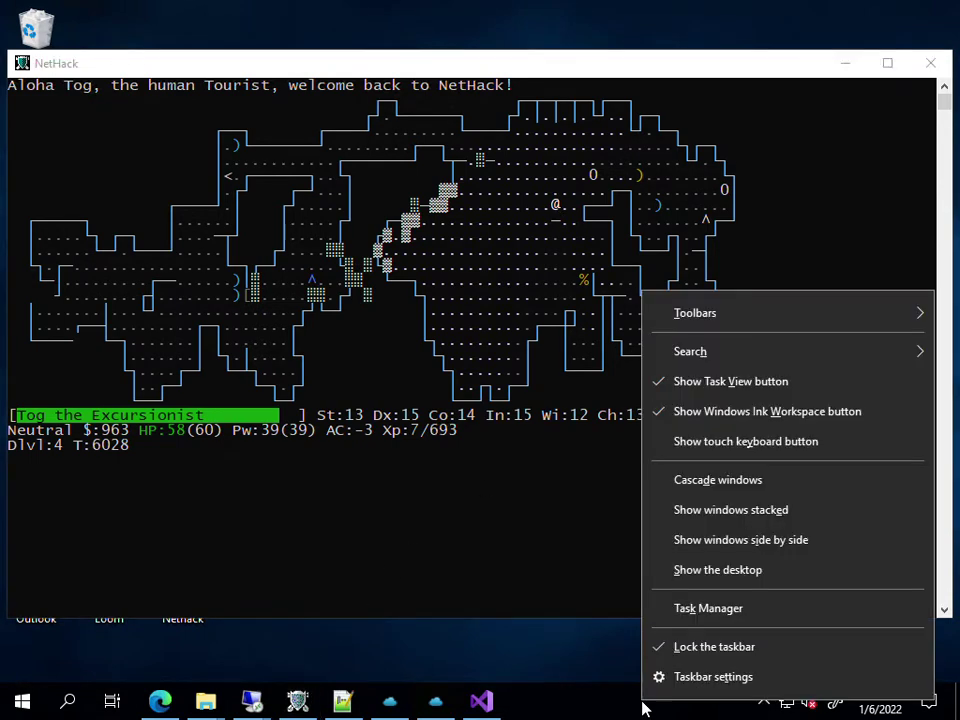
left_click(712, 609)
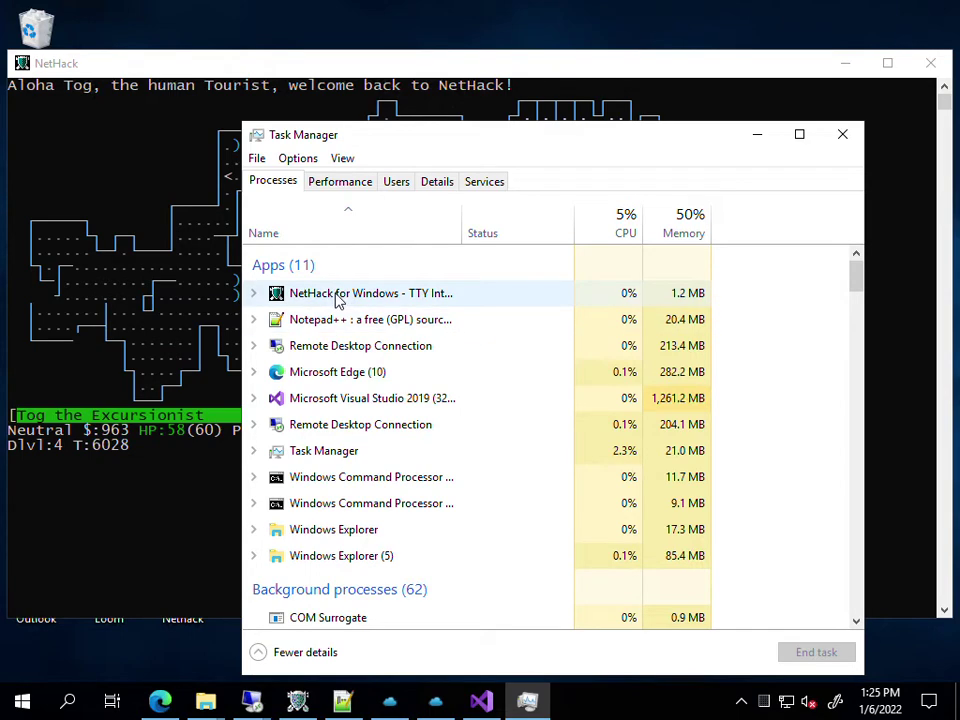
right_click(338, 300)
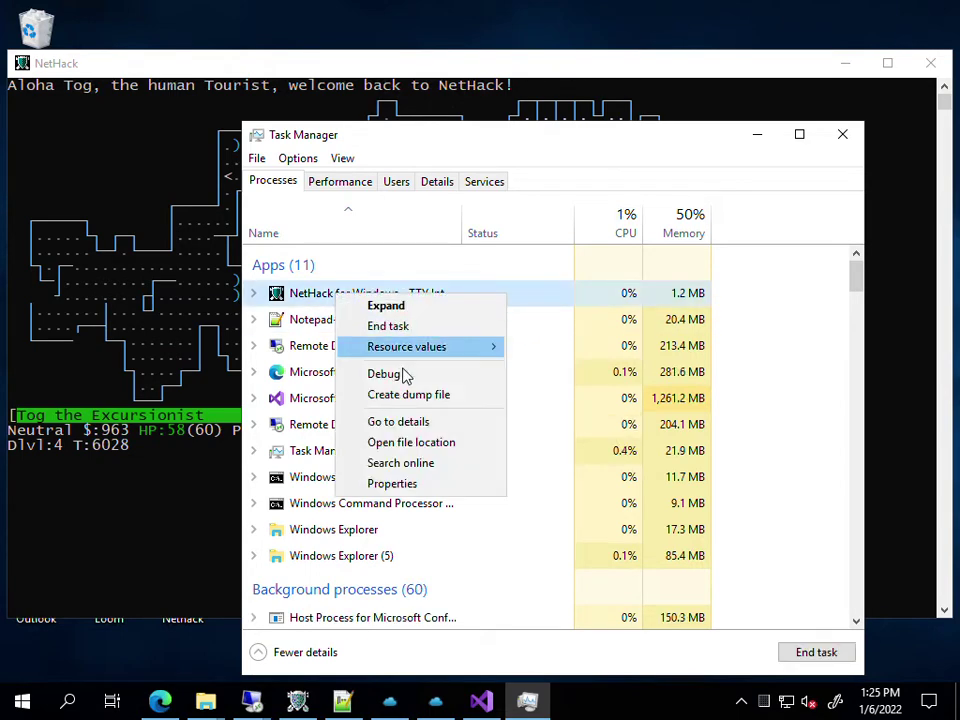
left_click(420, 443)
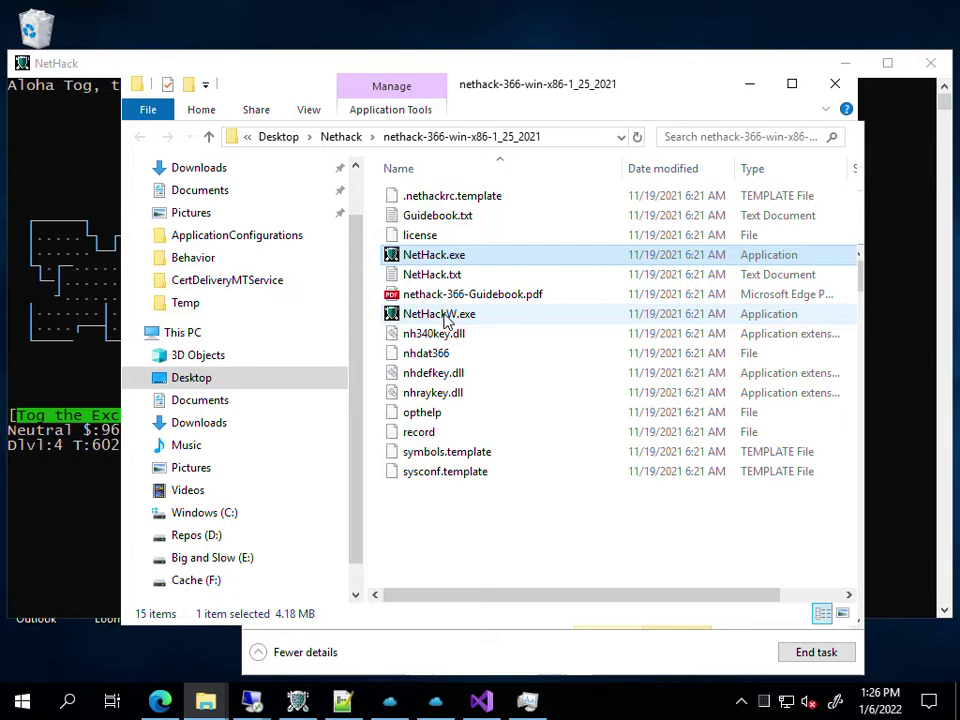
Create a shortcut to NetHack.exe in its folder and rename the shortcut NetHack Wizard Mode
right_click(428, 260)
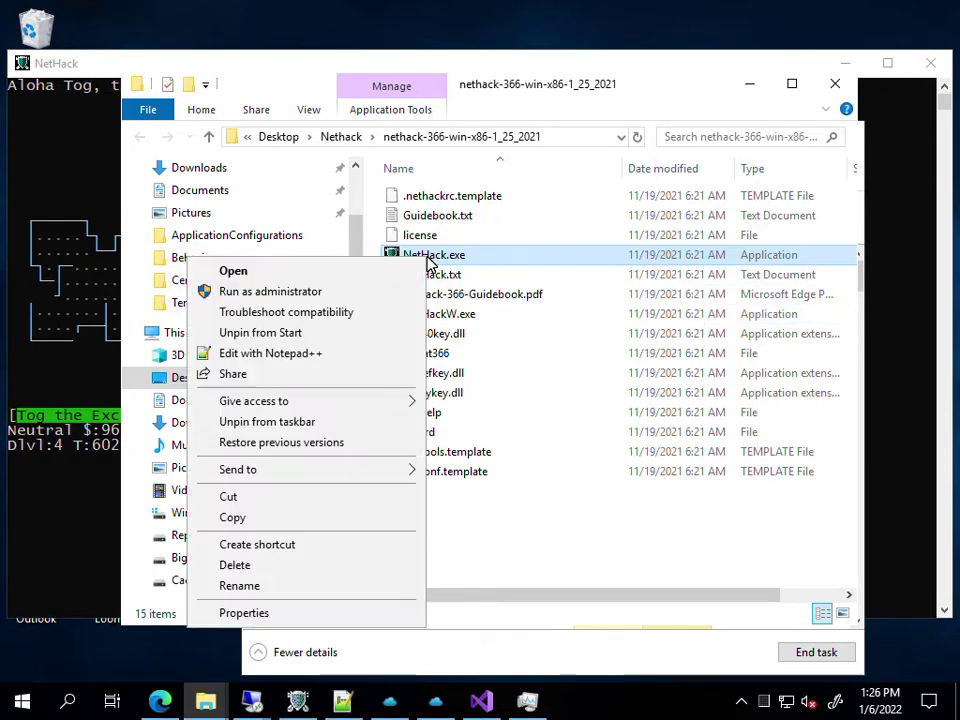
left_click(294, 544)
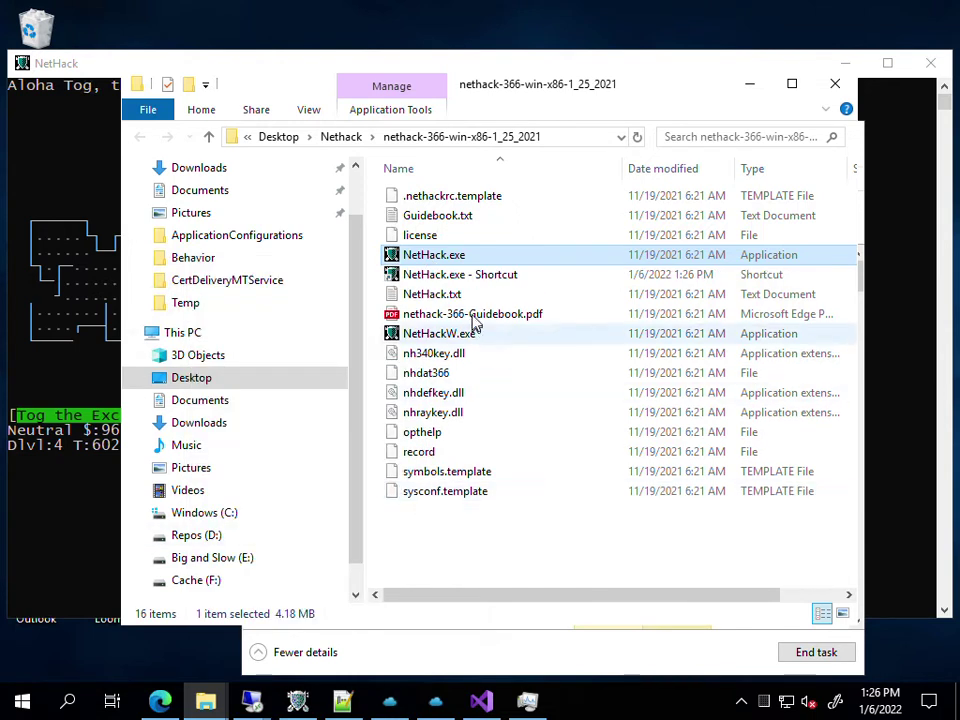
left_click(473, 278)
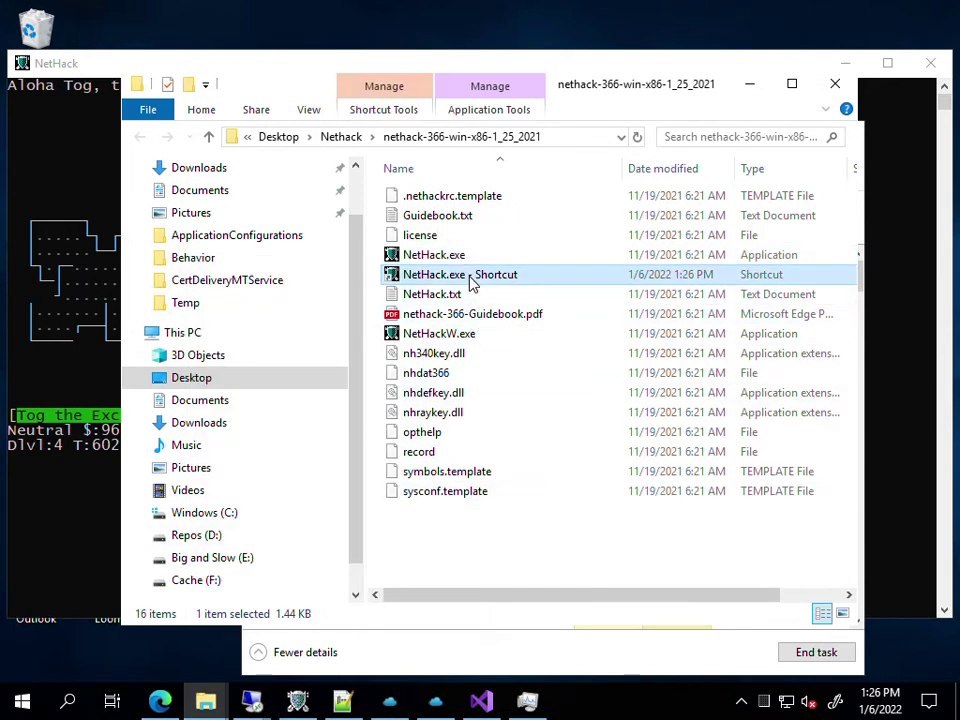
left_click(473, 278)
key("End")
key("ctrl+shift+Left")
key("shift+Left")
key("shift+Left")
key("shift+Left")
key("shift+Left")
key("shift+Left")
key("shift+Left")
key("shift+Left")
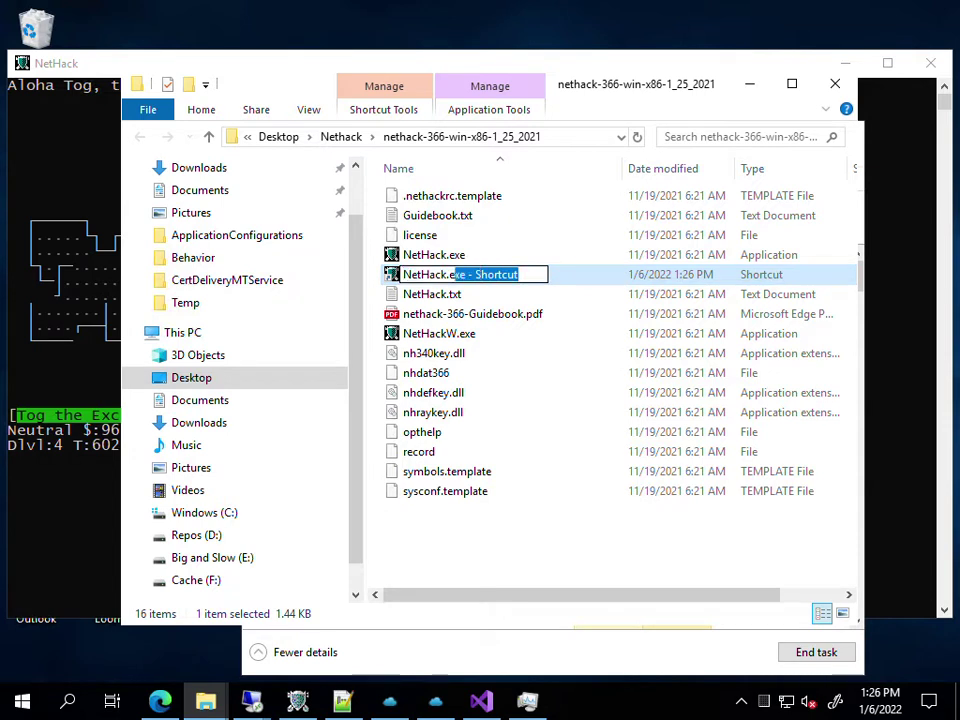
type("W")
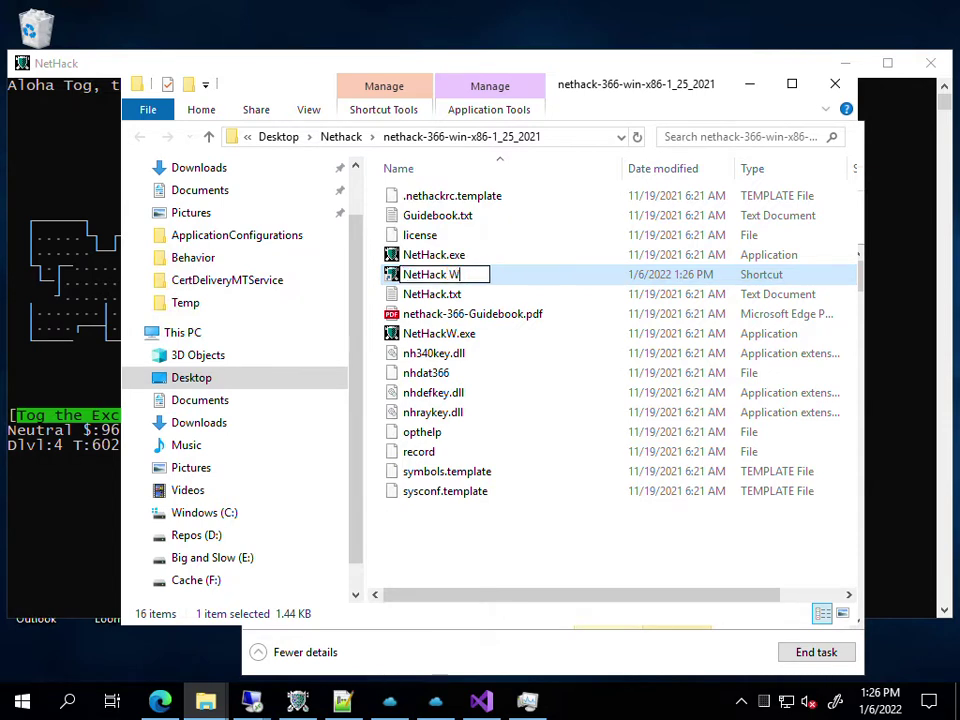
type("izard Mode")
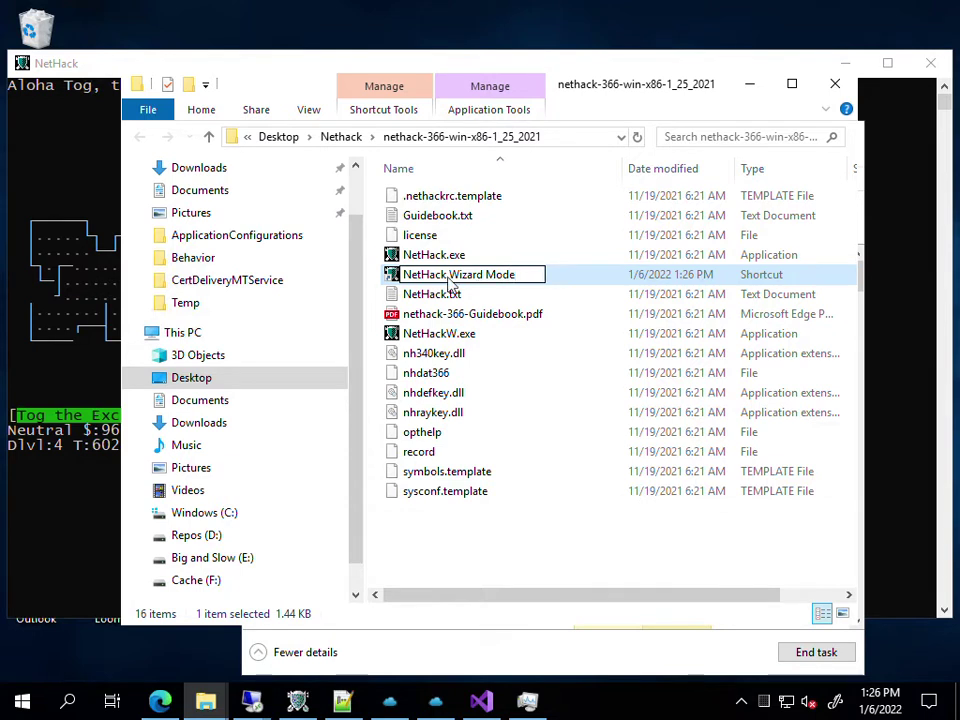
key("Return")
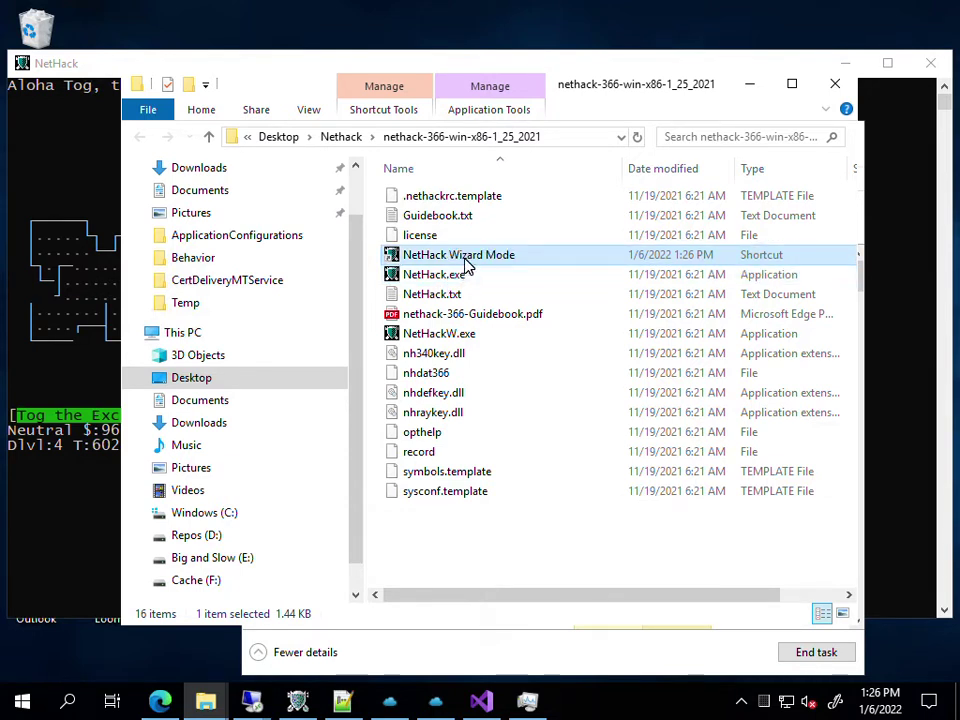
Append the arguments -D -u TogWizard to the target in the NetHack Wizard Mode shortcut's properties and save the change
right_click(467, 263)
left_click(370, 596)
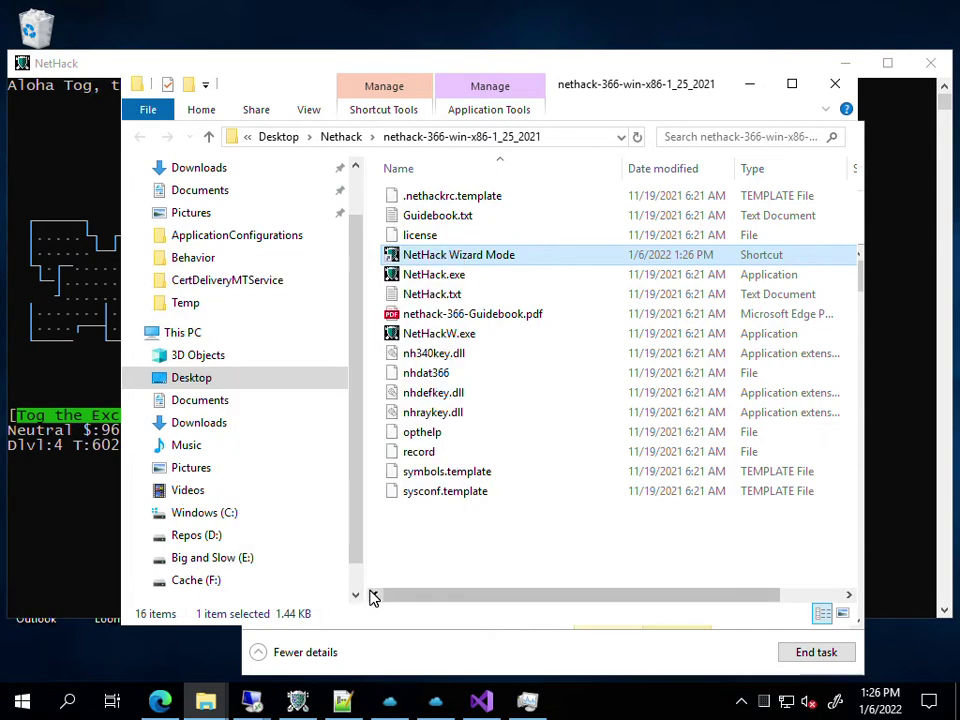
left_click_drag(785, 366, 650, 366)
left_click(785, 366)
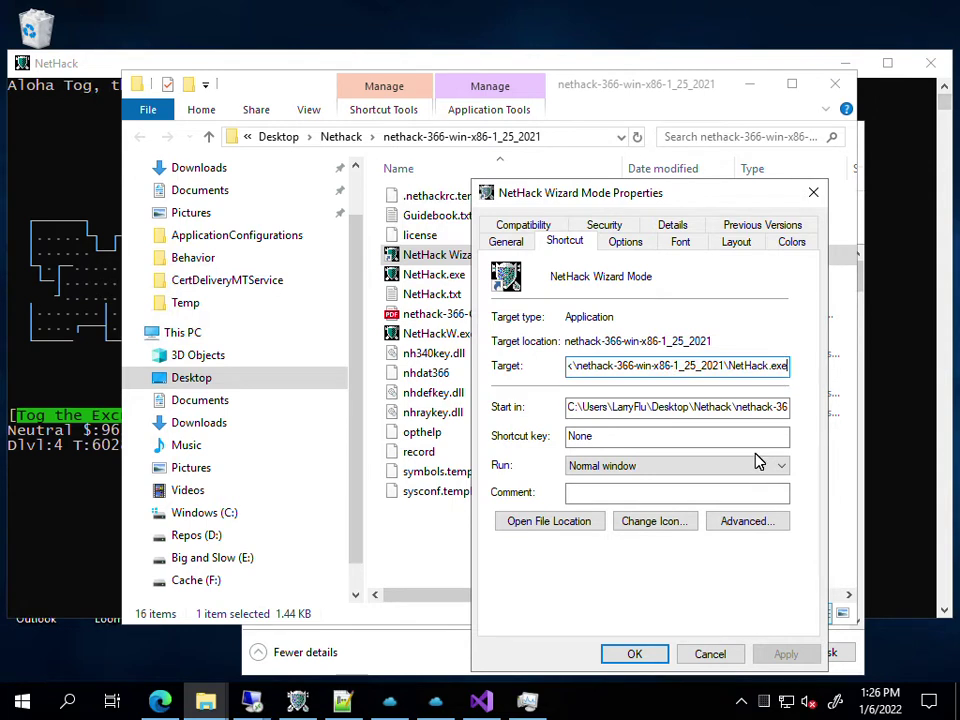
type("-D")
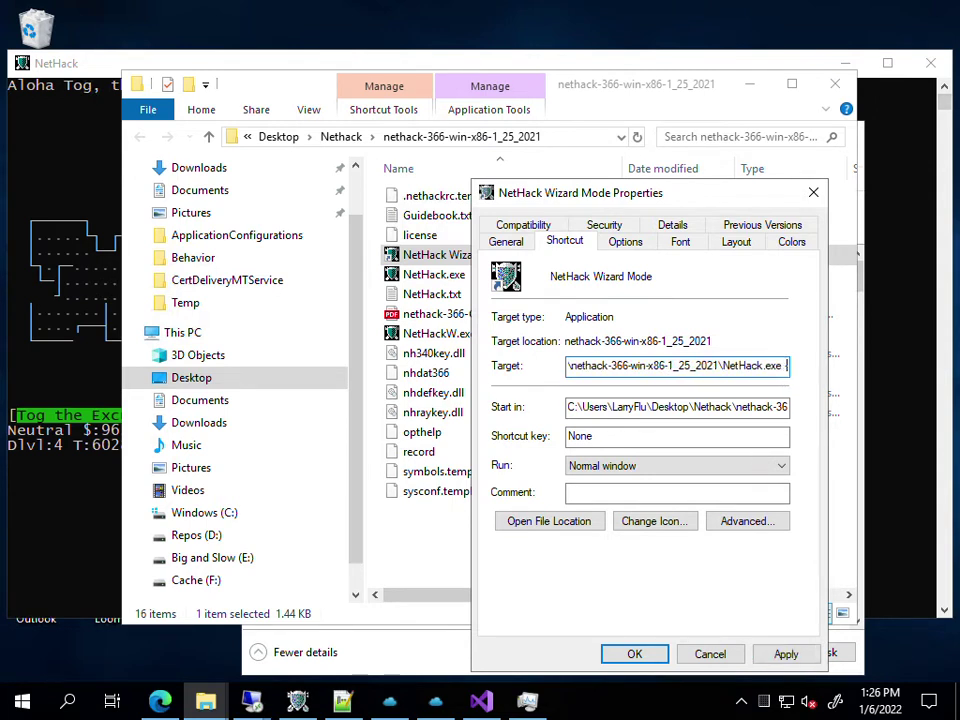
type(" -u")
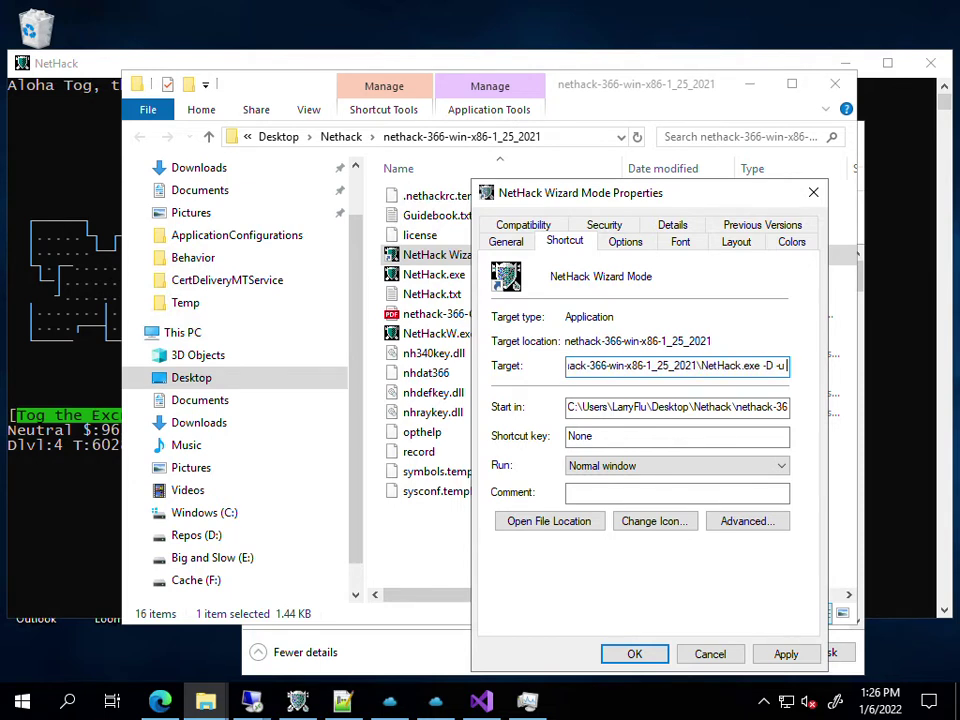
type(" TogWizar")
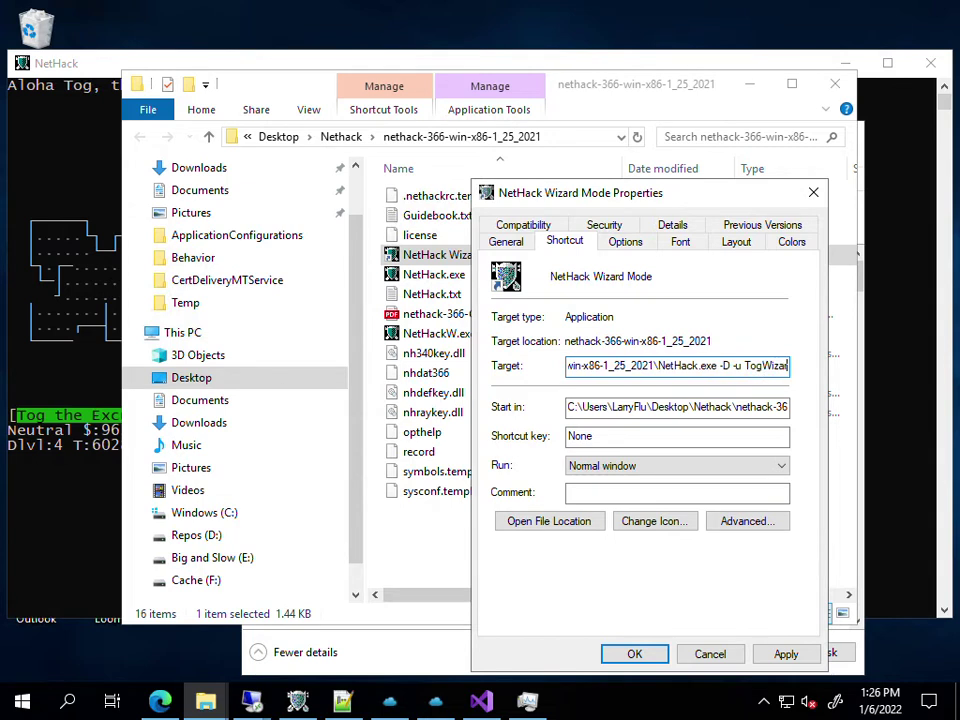
key("BackSpace")
type("rd")
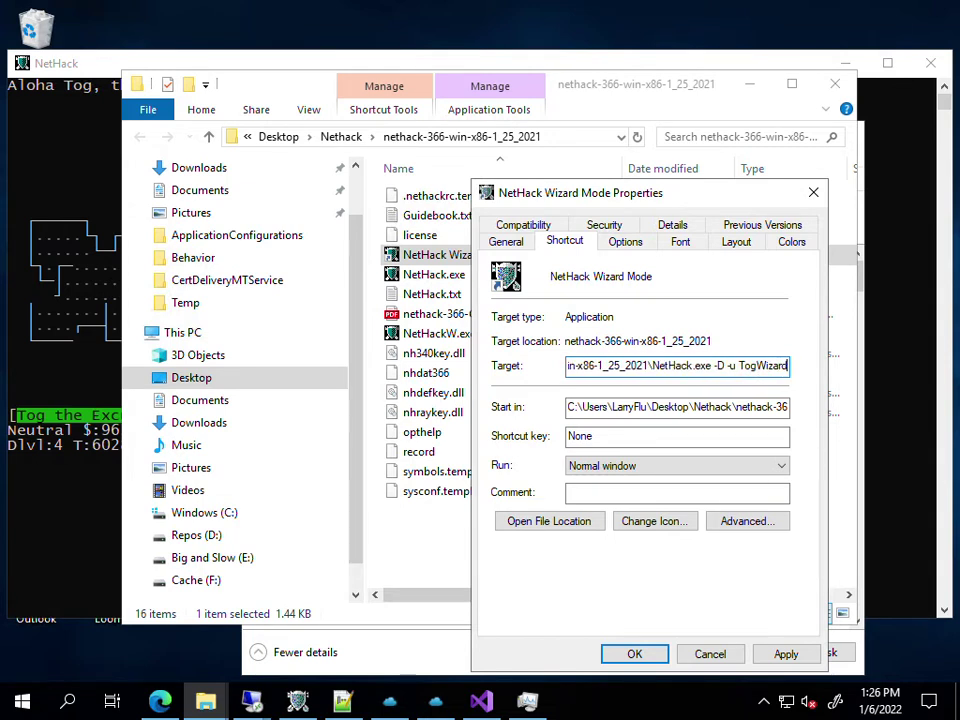
left_click(649, 656)
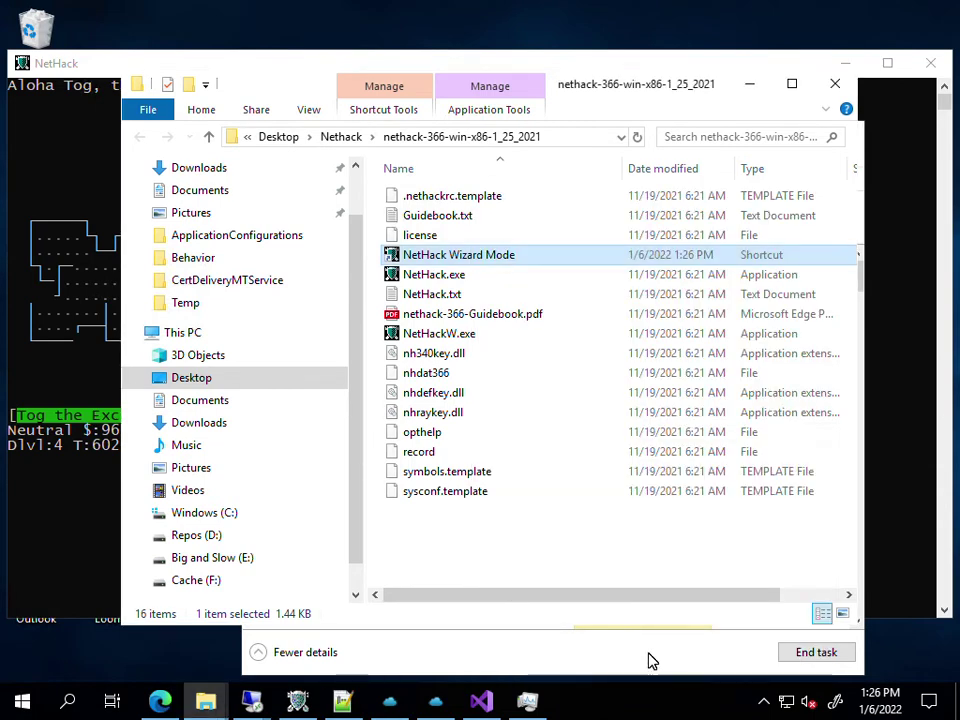
Launch NetHack from the NetHack Wizard Mode shortcut, dismiss the welcome message and list the character's inventory
double_click(445, 256)
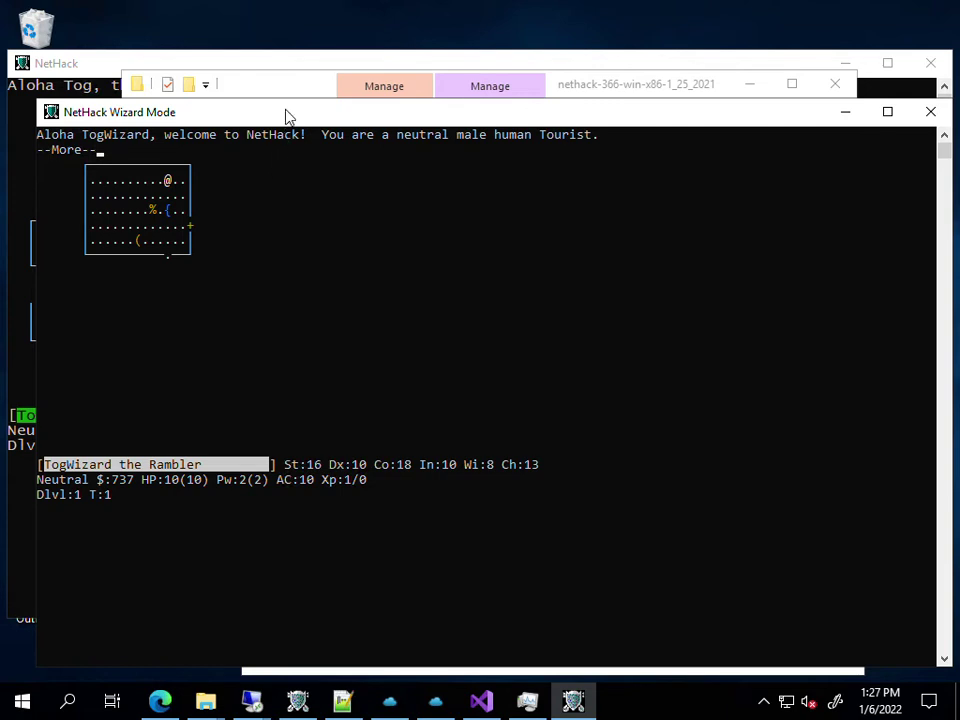
key("Return")
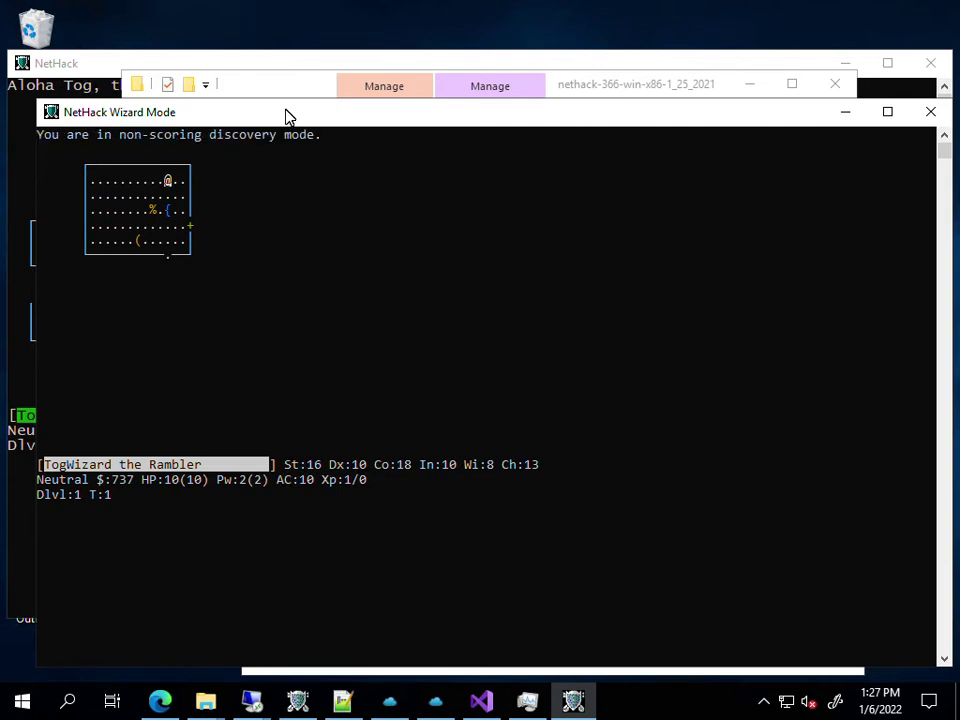
key("i")
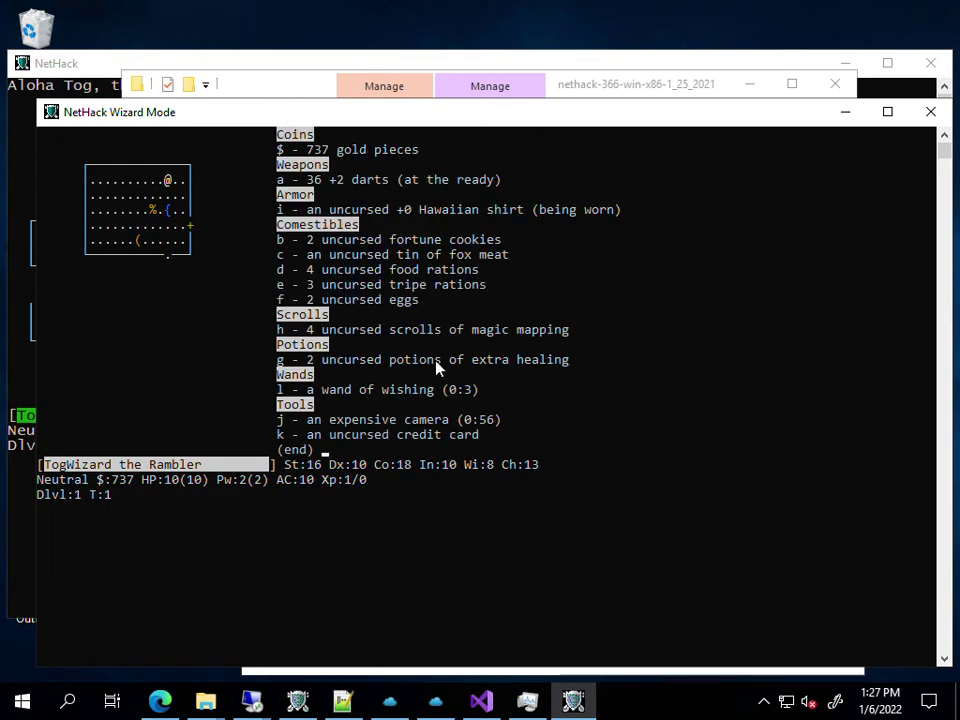